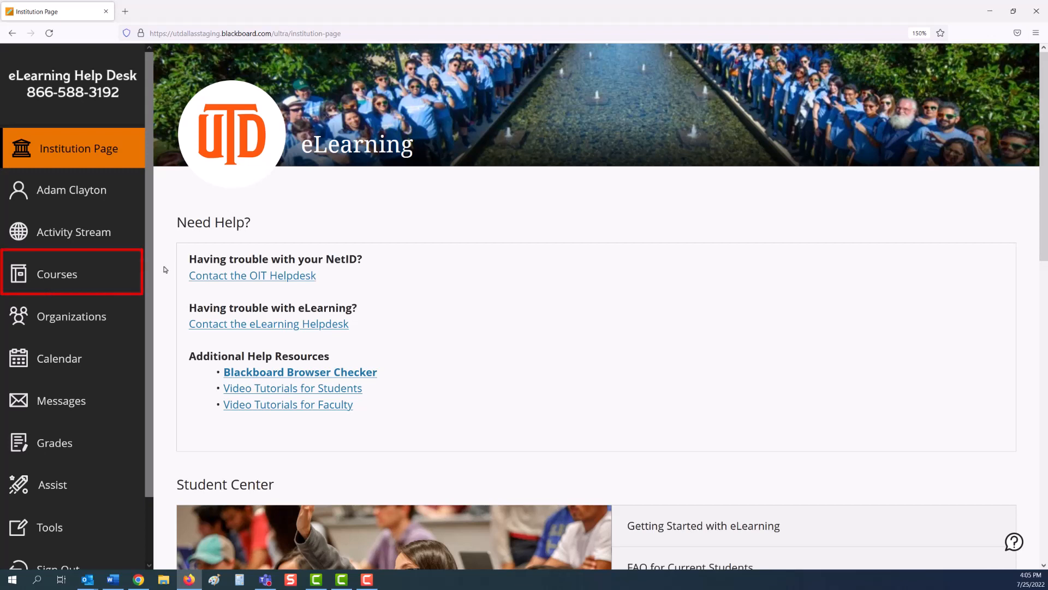
Open the course "bbtraining20 - Tutorials & Demos" and go to Unit 1 in its Learning Modules folder
click(57, 274)
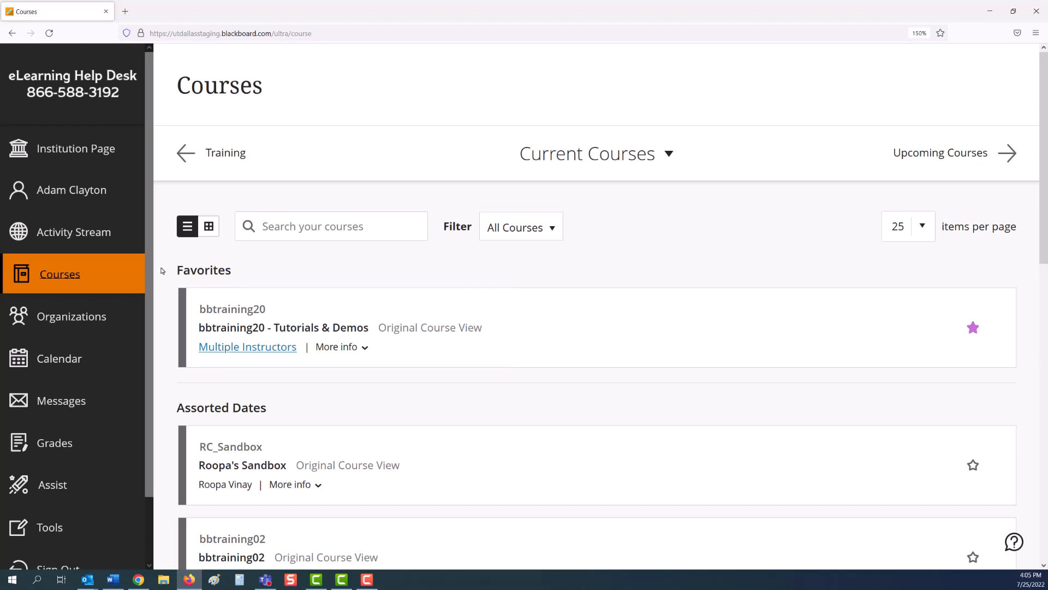
click(227, 314)
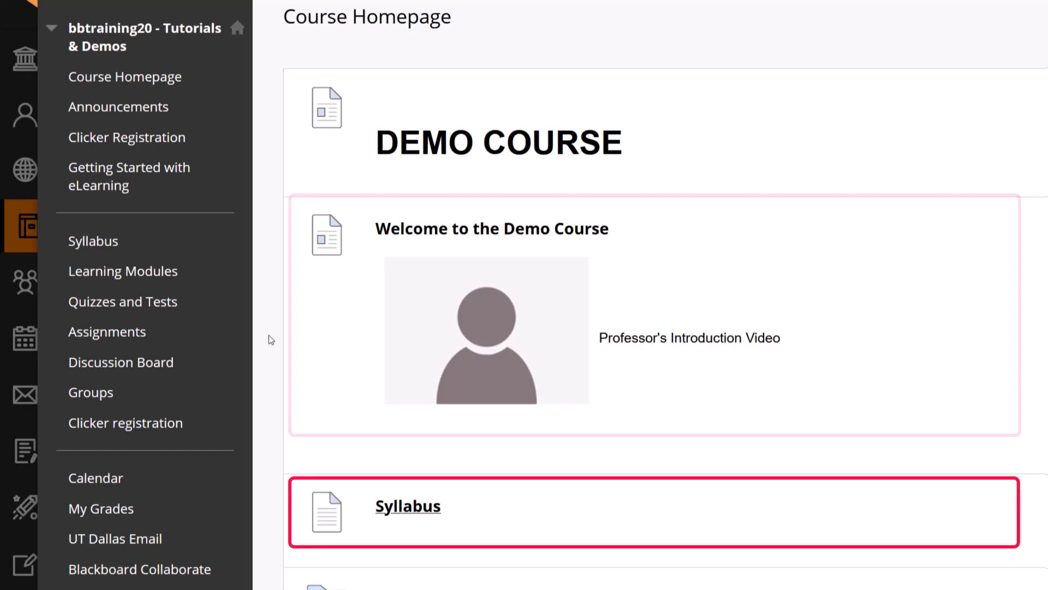
scroll(271, 339, down, 5)
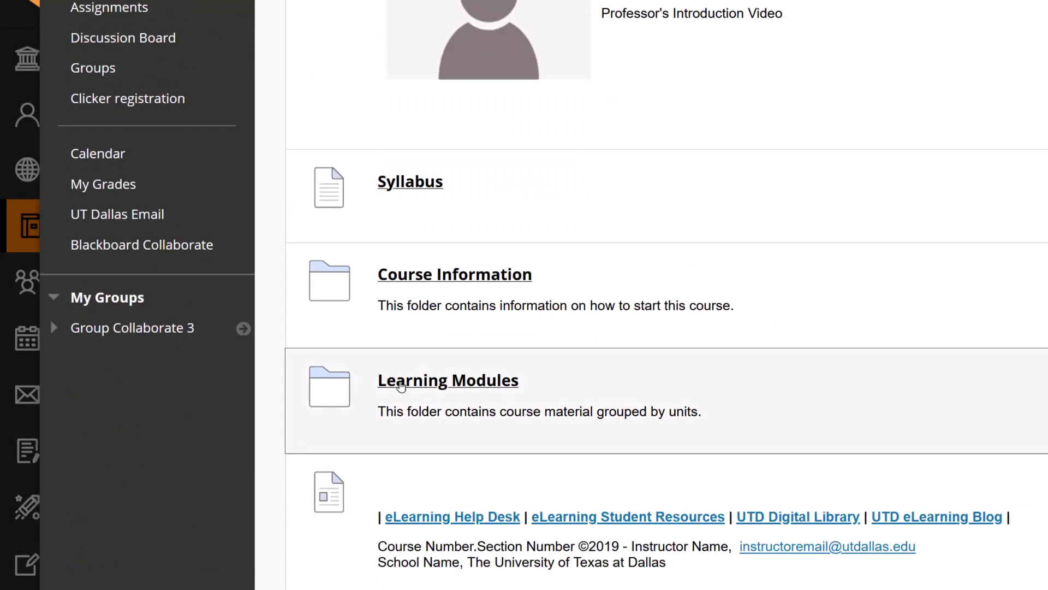
click(401, 386)
click(386, 350)
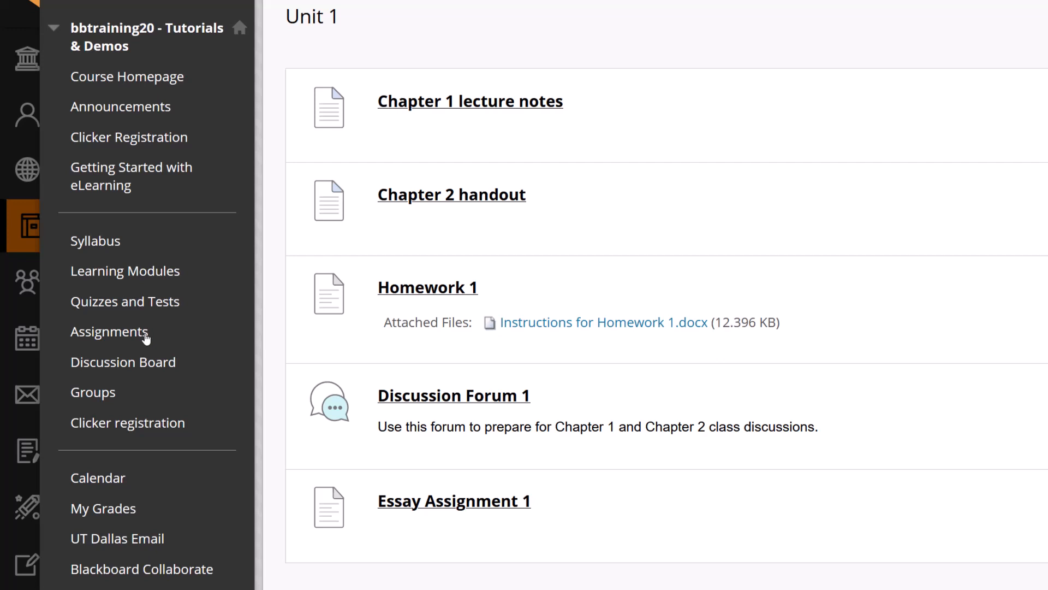
Open Assignment 1 from the course's Assignments and look at the Create Submission text editor before collapsing it
click(146, 339)
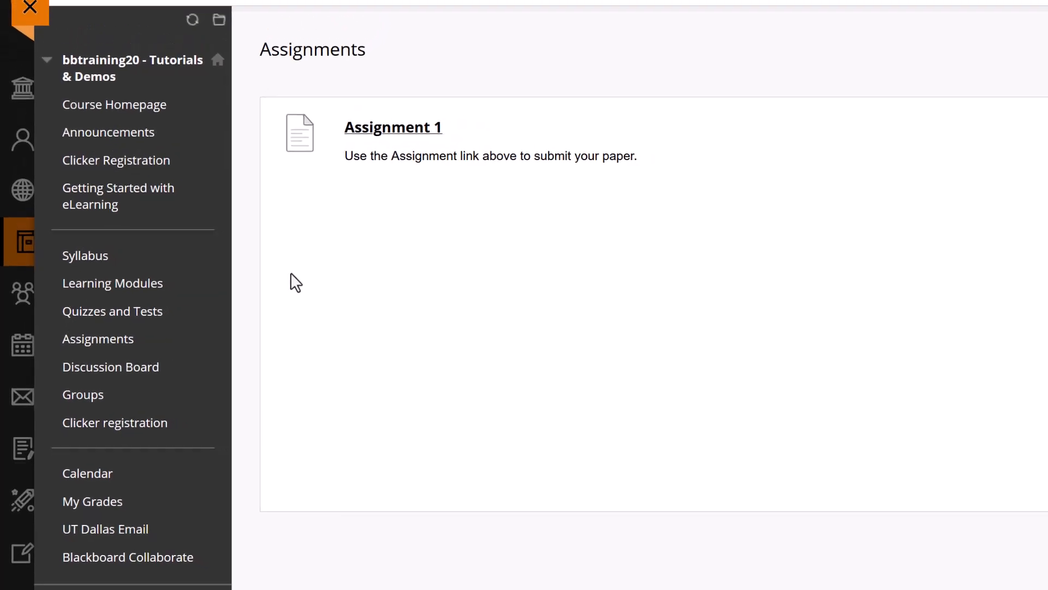
click(309, 172)
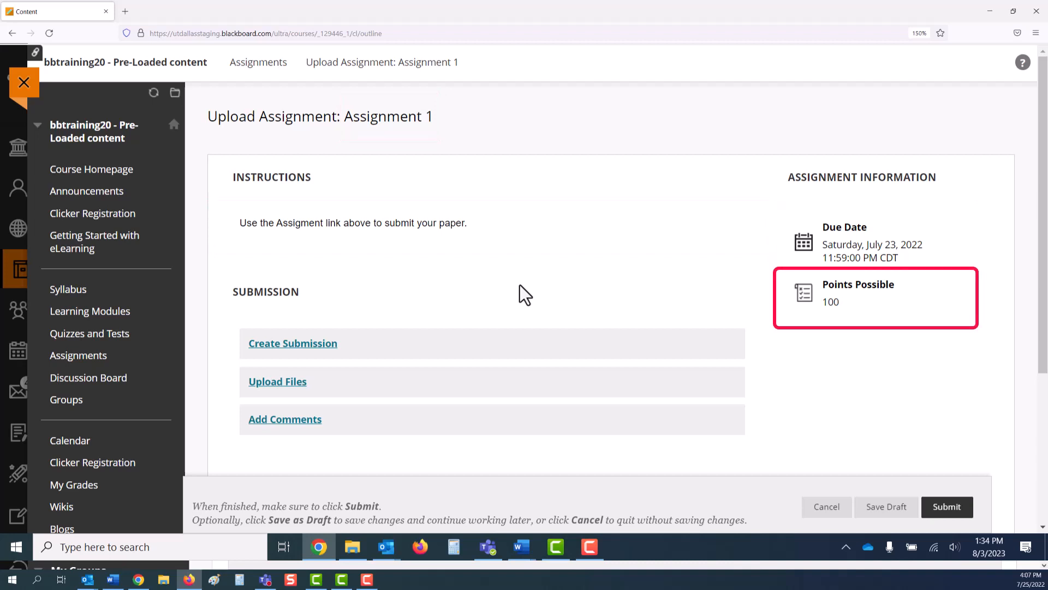
scroll(515, 260, down, 3)
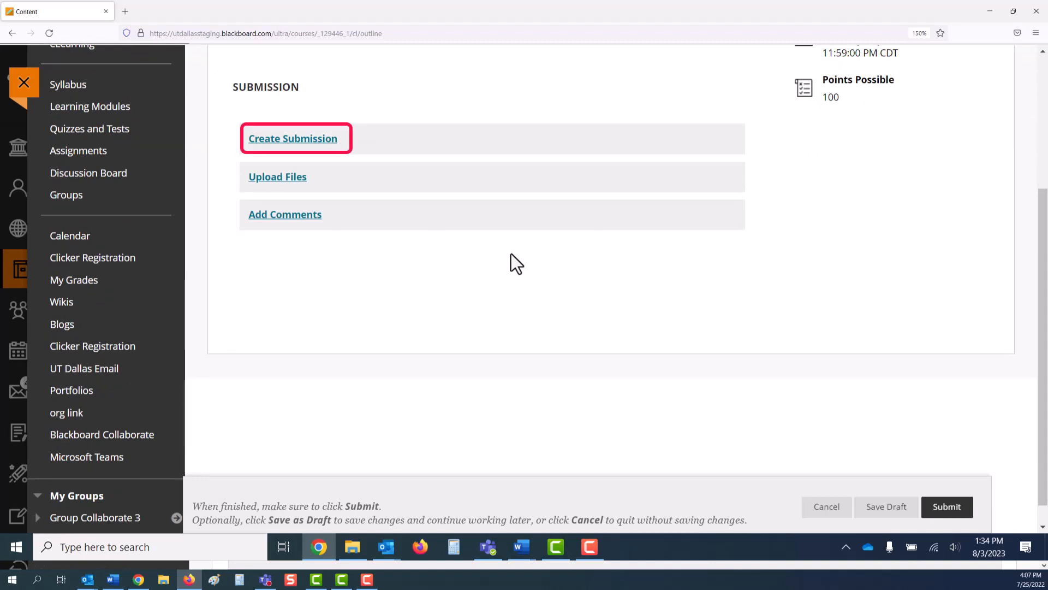
click(326, 140)
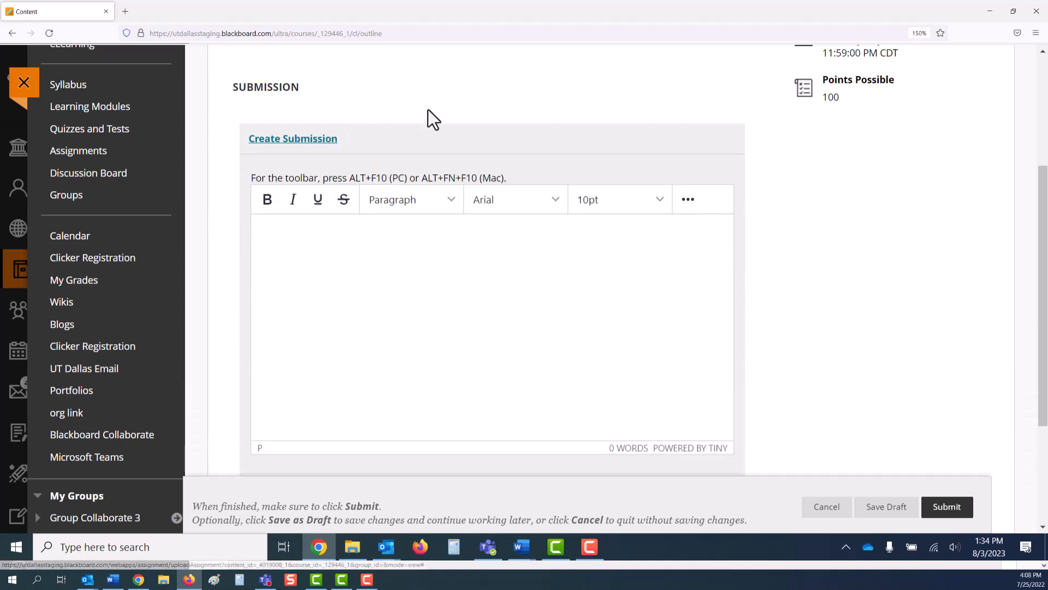
click(327, 140)
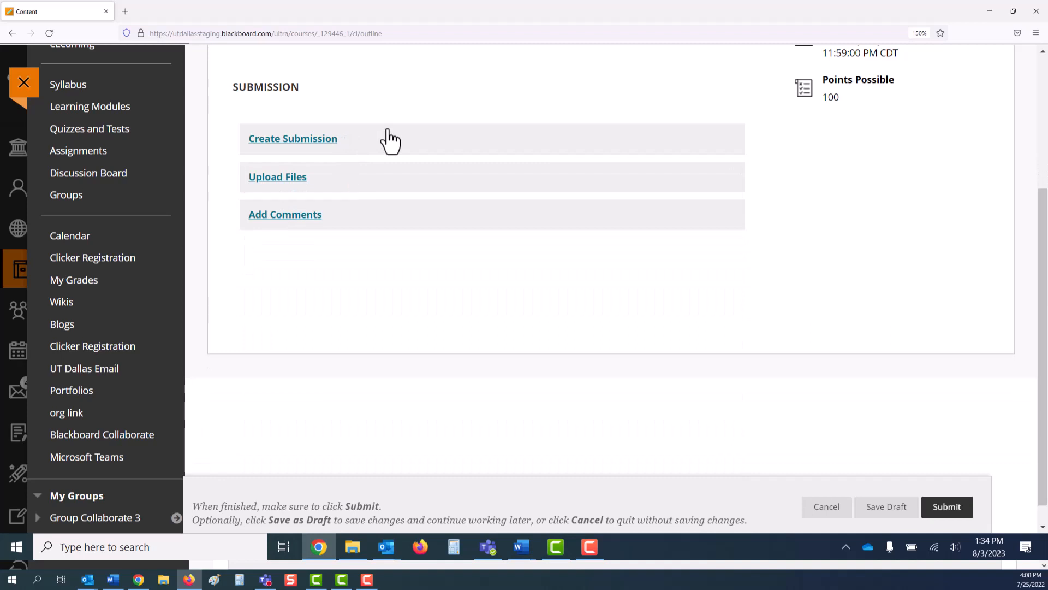
Attach the local file "Mars Exploration Rover Project" from the recent files to Assignment 1 and submit the assignment
click(302, 185)
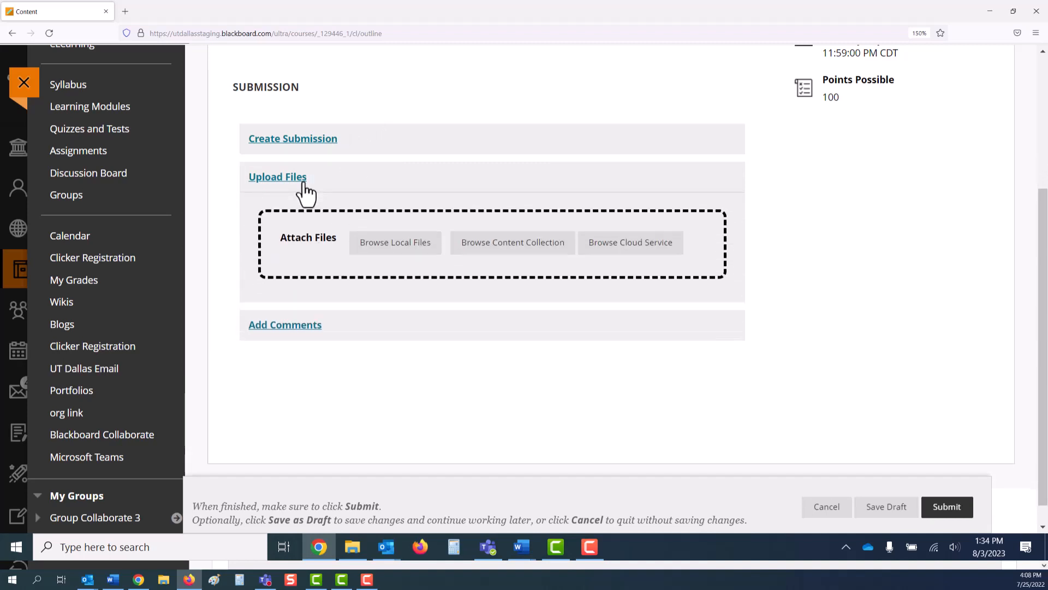
click(381, 254)
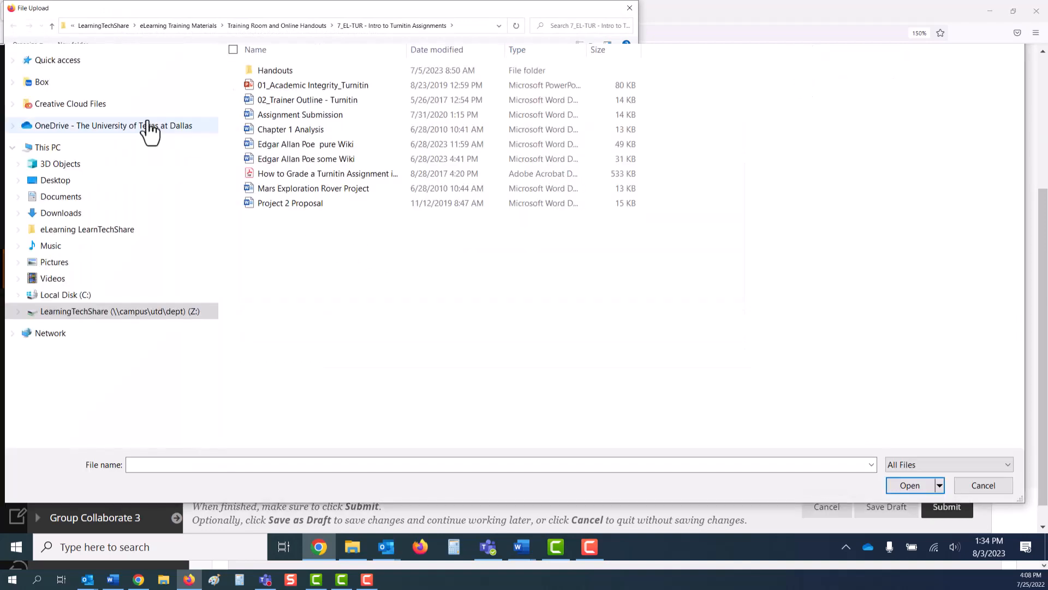
click(100, 67)
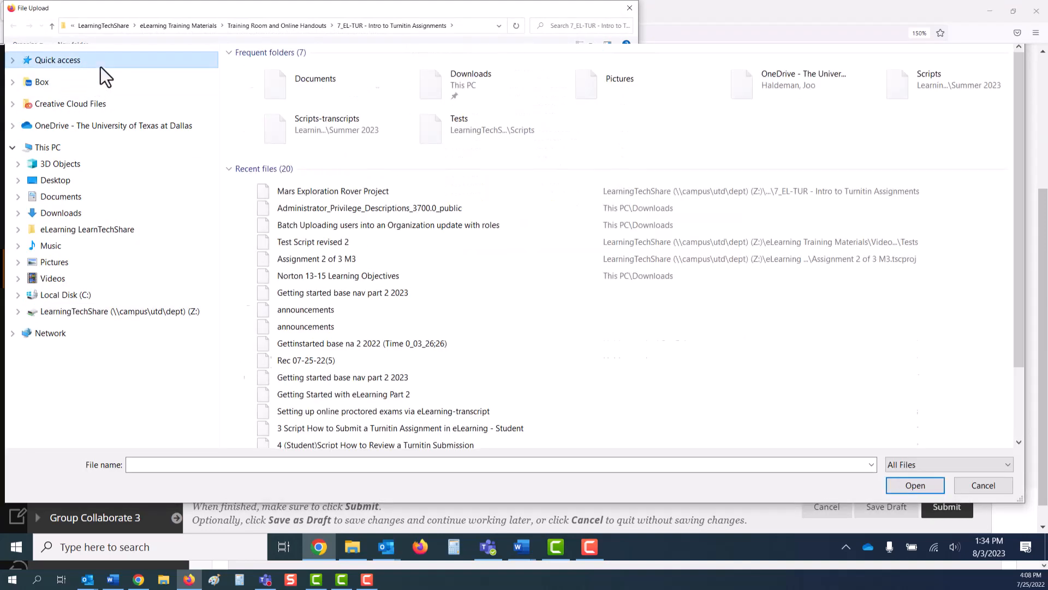
click(322, 189)
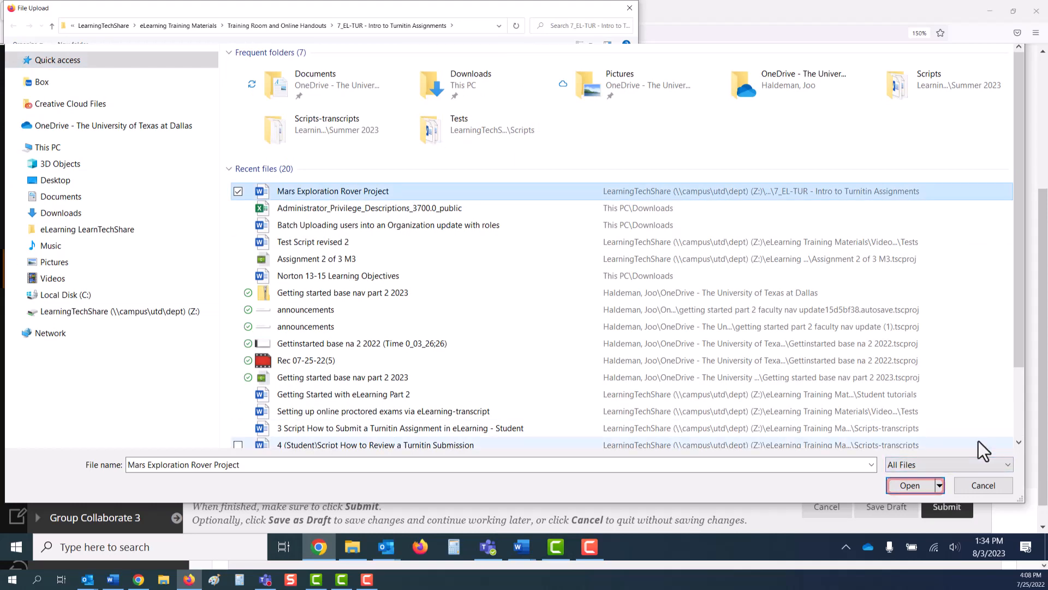
click(896, 484)
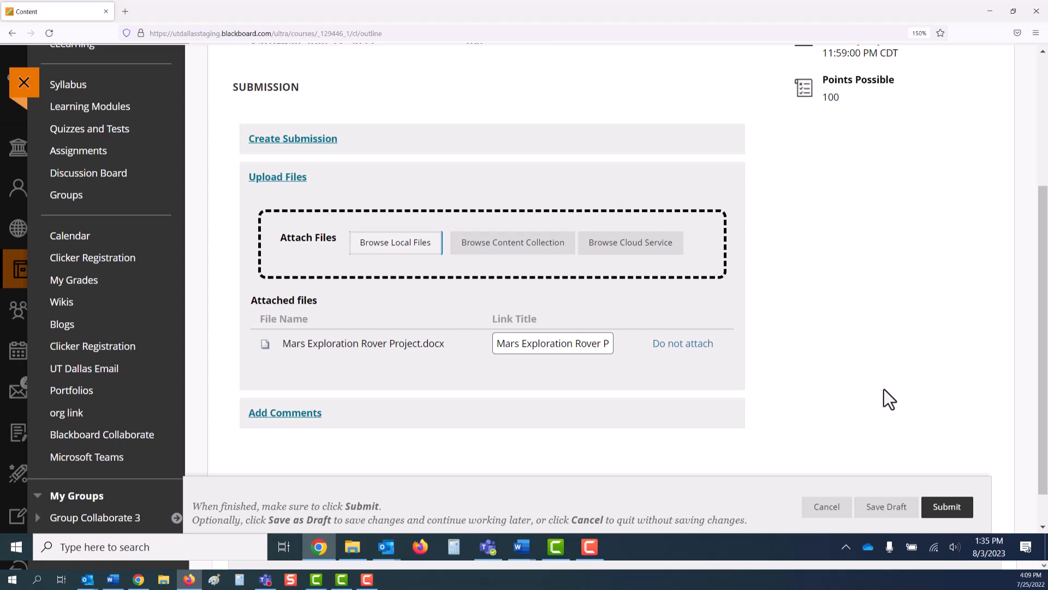
click(943, 511)
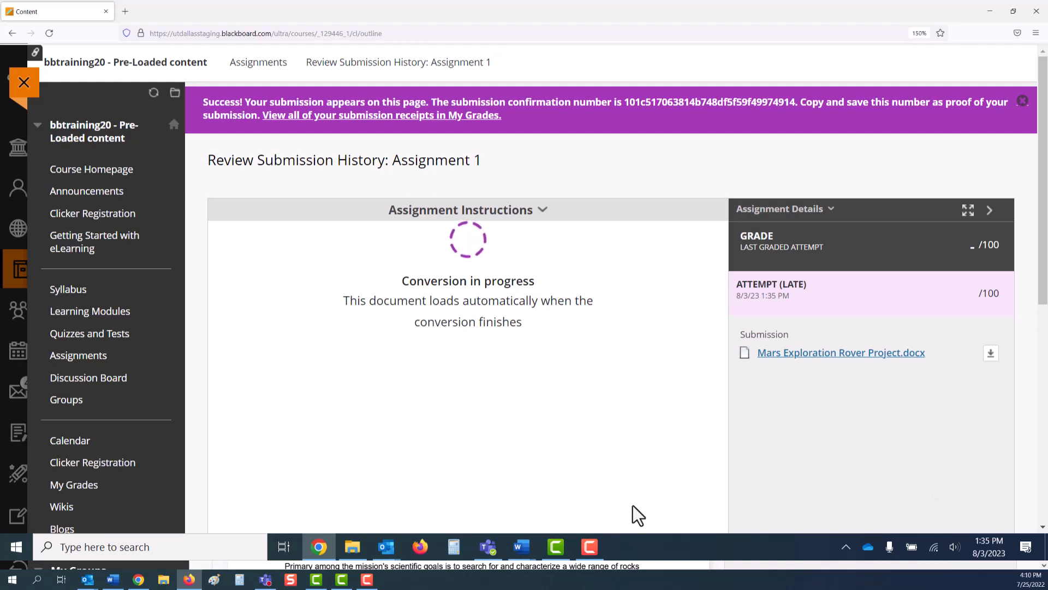
mouse_move(588, 546)
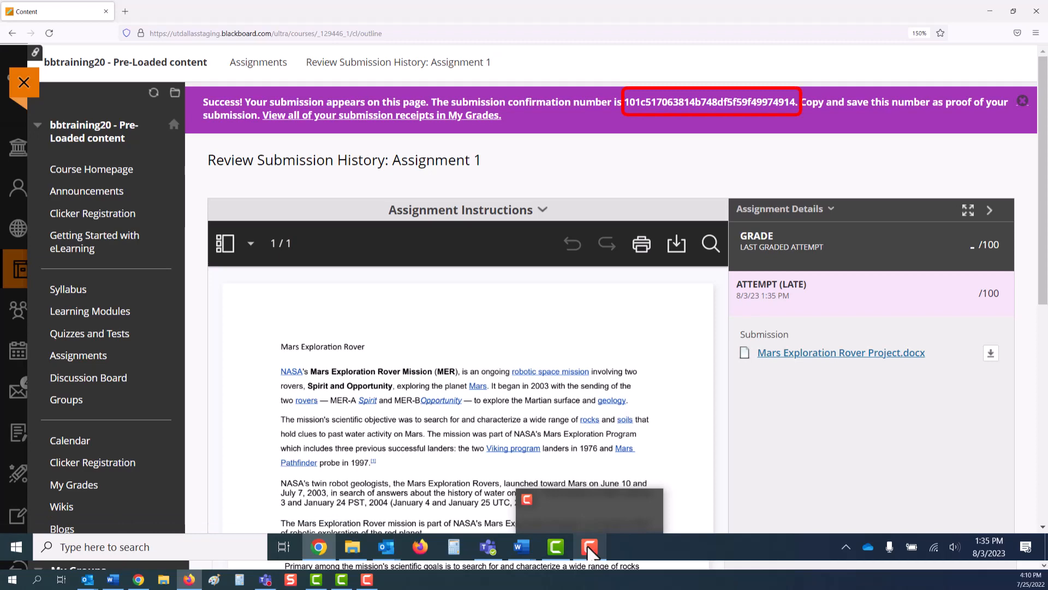
click(588, 546)
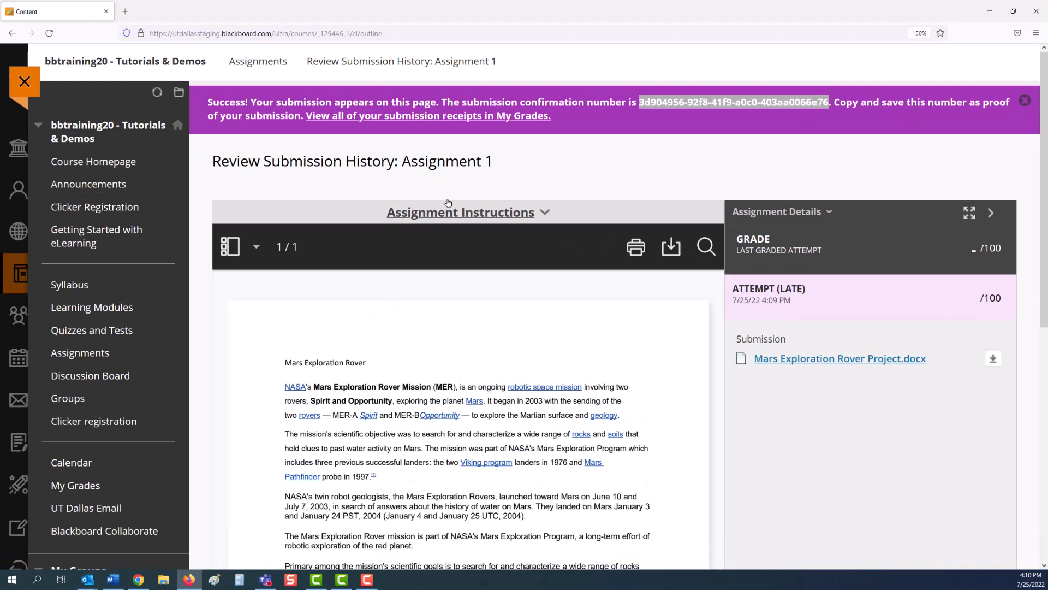
Review the submitted paper in Assignment 1's submission history down to its end and return to the Assignments page
click(597, 169)
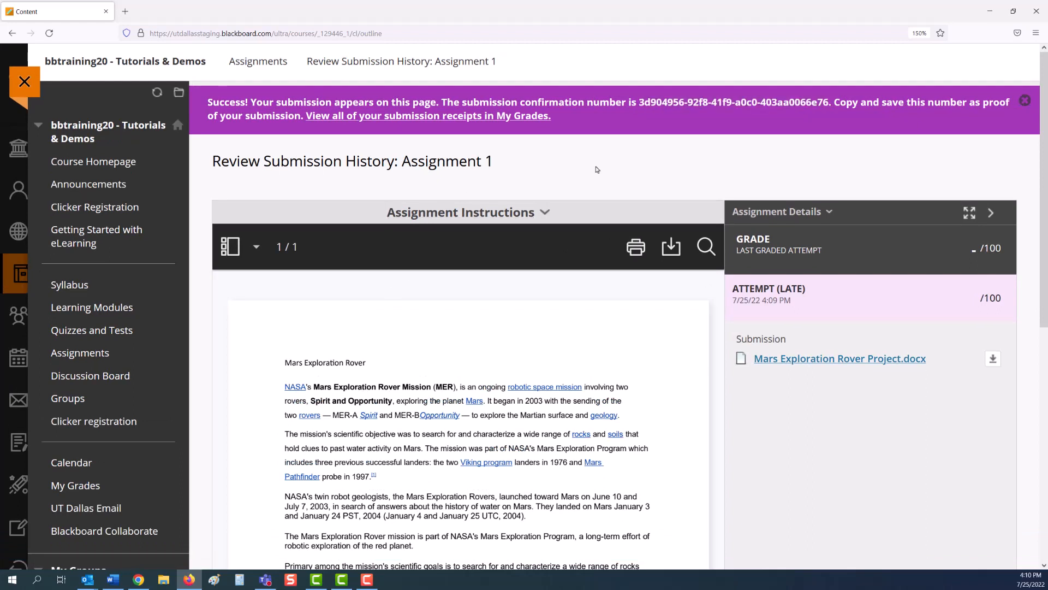
scroll(834, 404, down, 3)
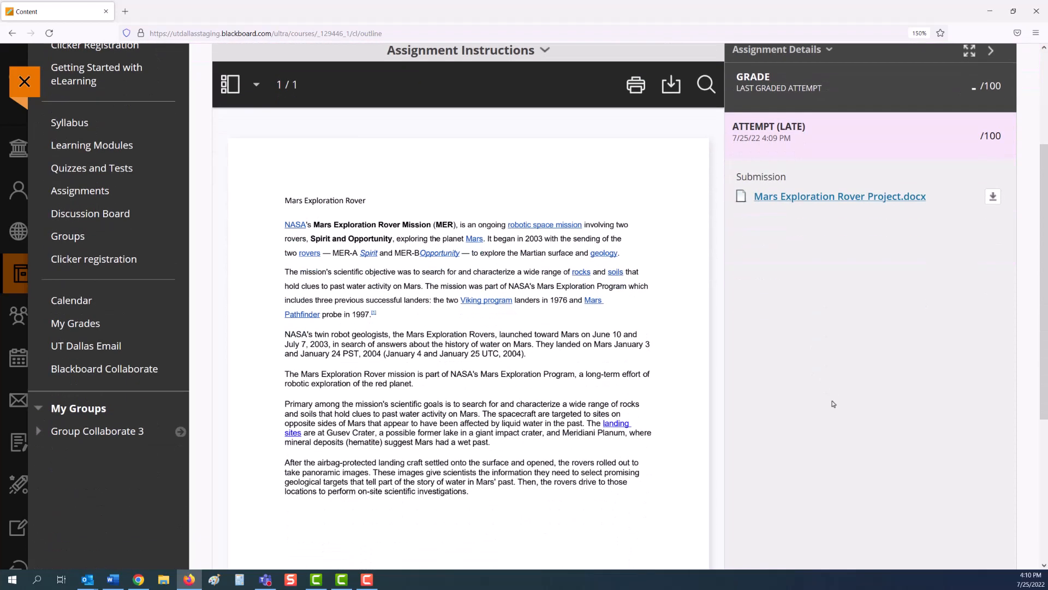
scroll(832, 402, down, 5)
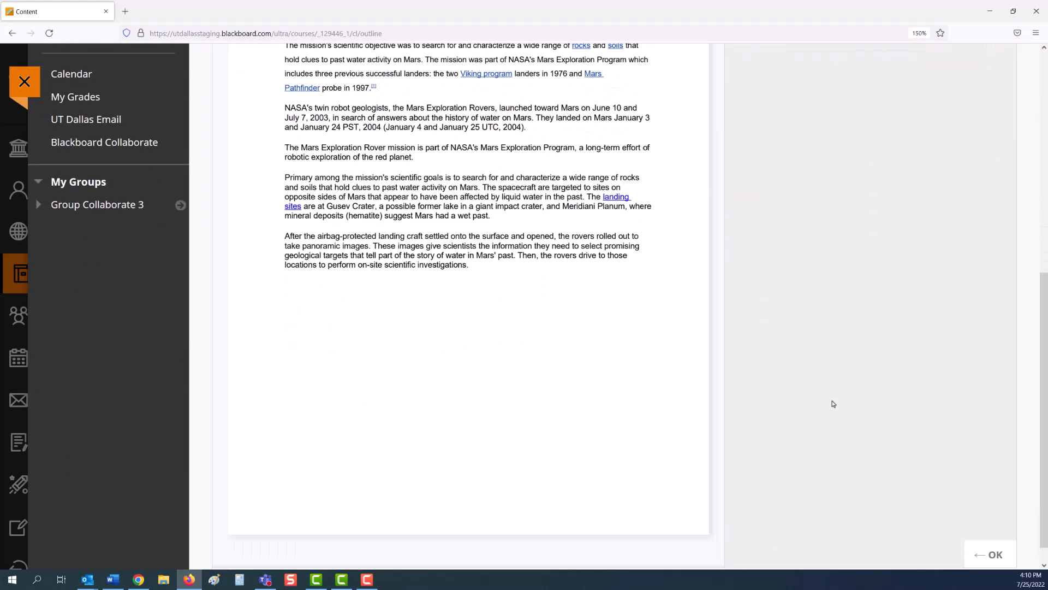
click(995, 538)
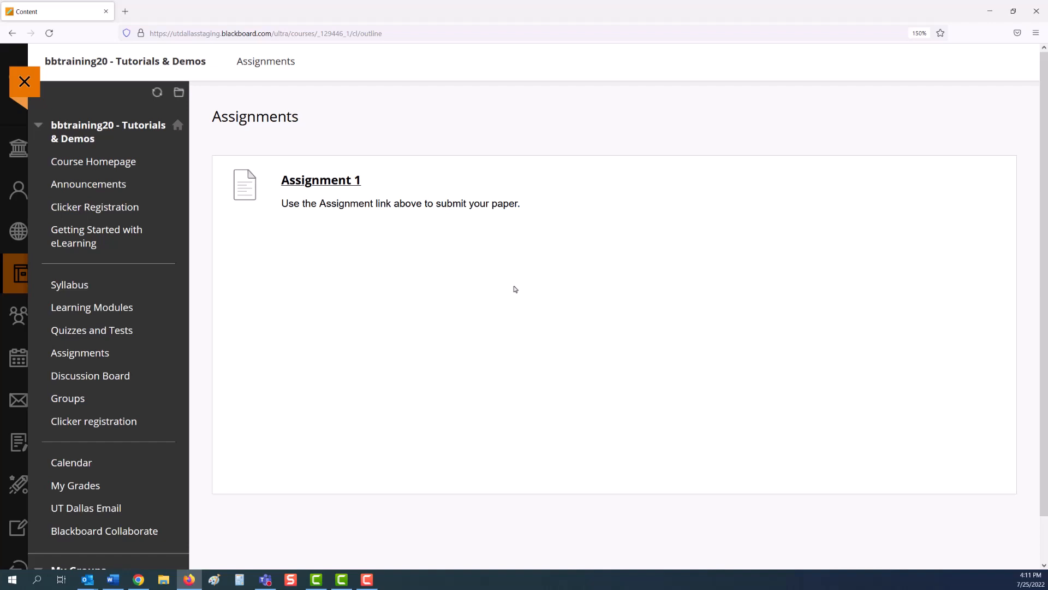
Begin the Demo Quiz from Quizzes and Tests and expand its Question Completion Status
click(112, 334)
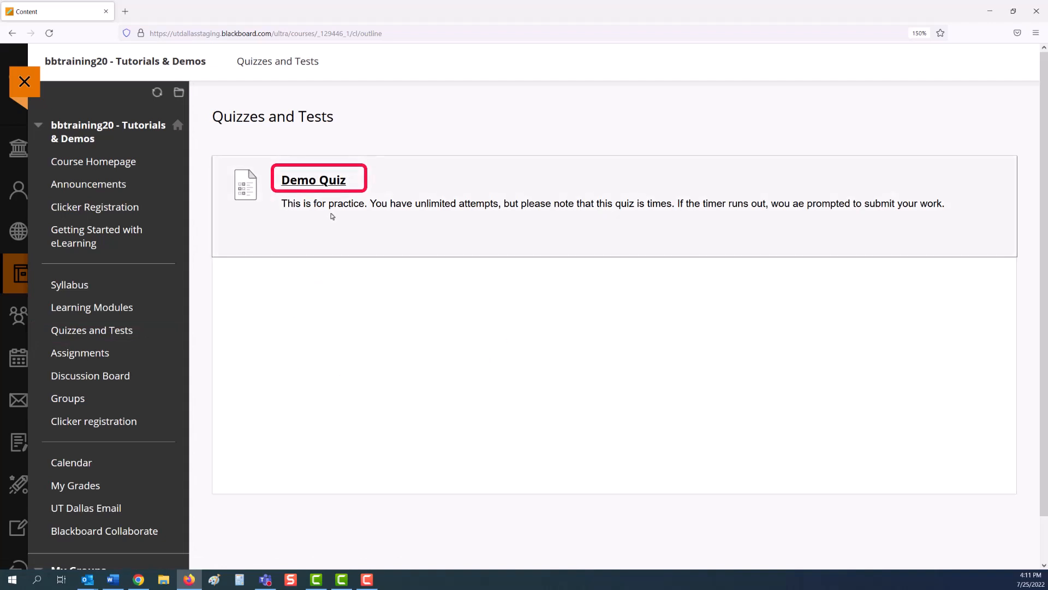
click(331, 183)
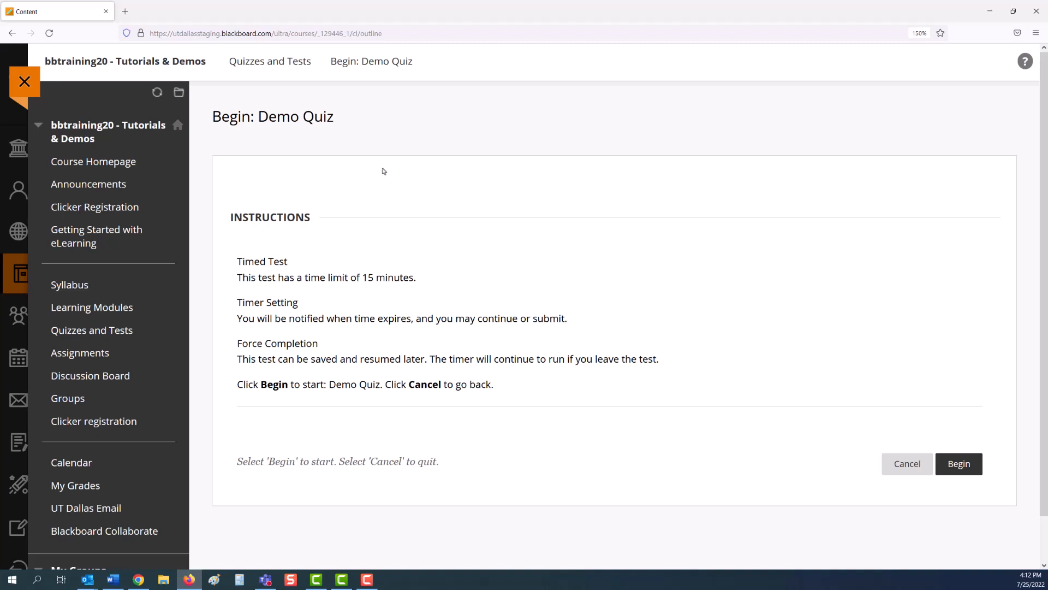
click(959, 463)
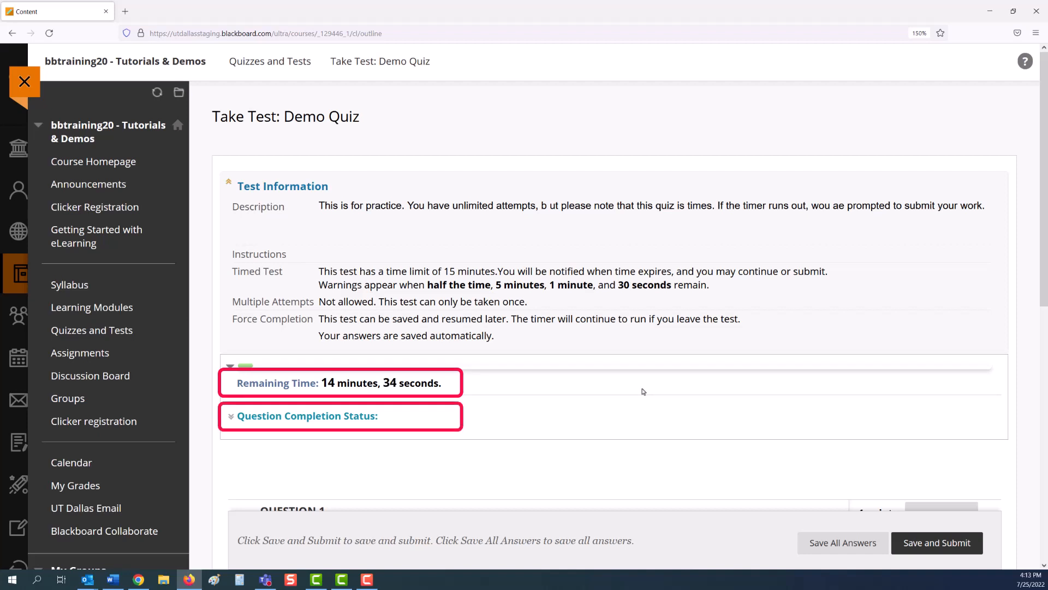
click(365, 419)
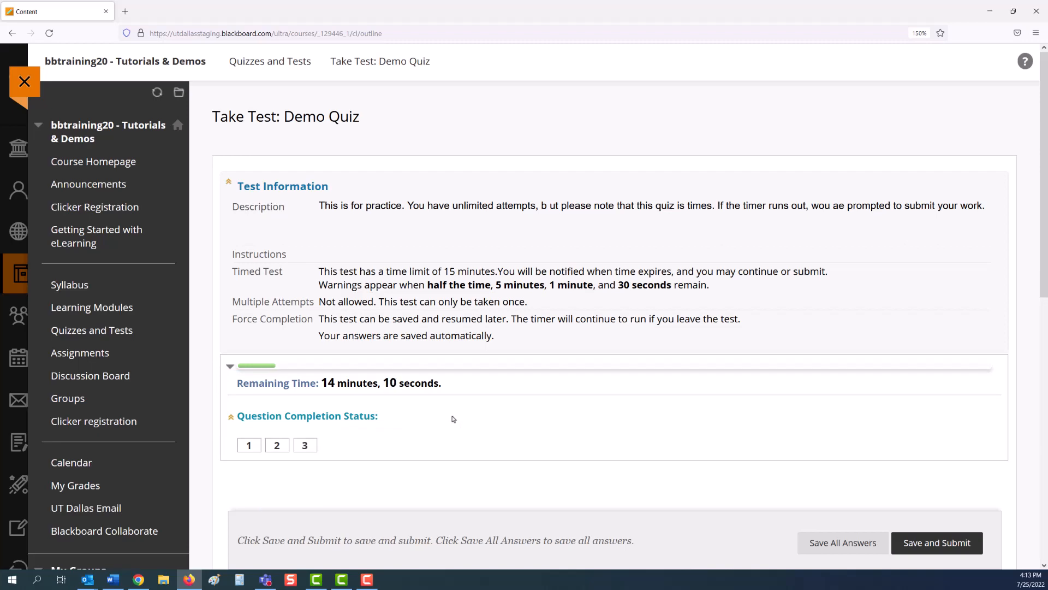
Answer the three quiz questions with Dallas for question 1, True for question 2 and Cat for question 3
scroll(452, 418, down, 5)
scroll(452, 418, down, 2)
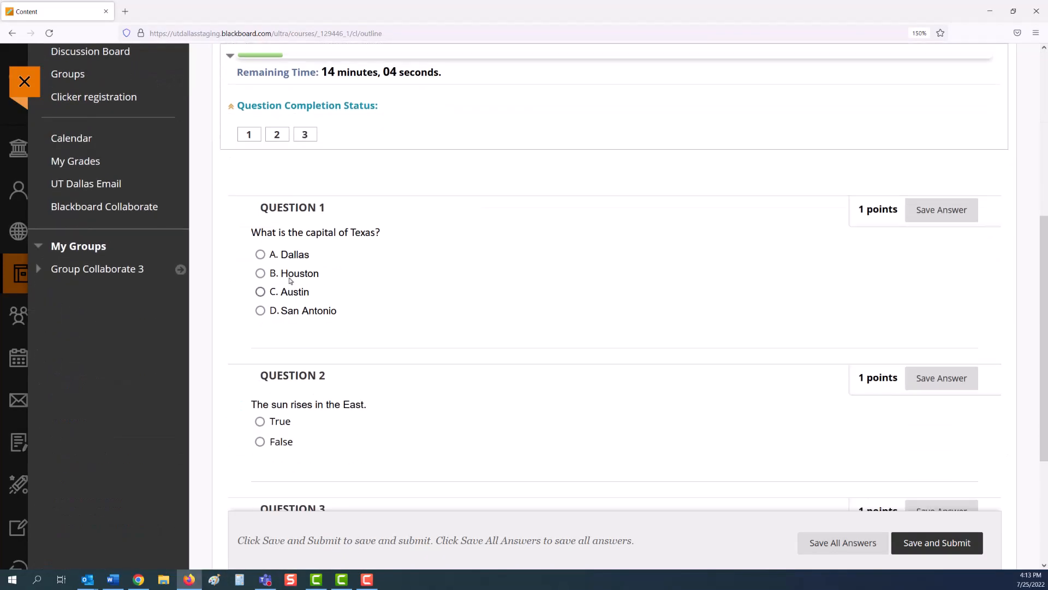
click(260, 255)
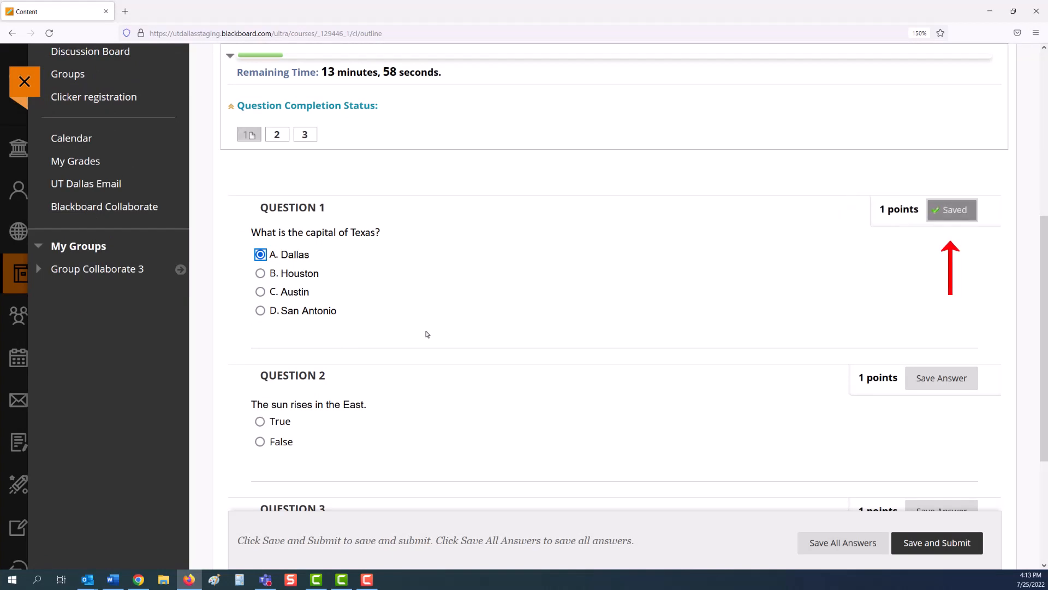
scroll(427, 334, down, 4)
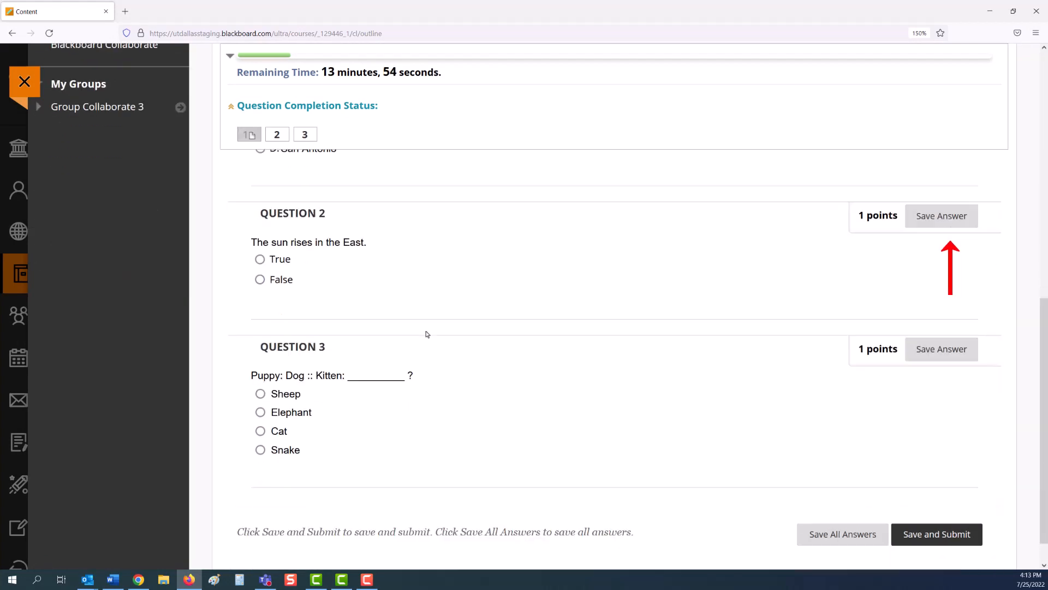
click(259, 259)
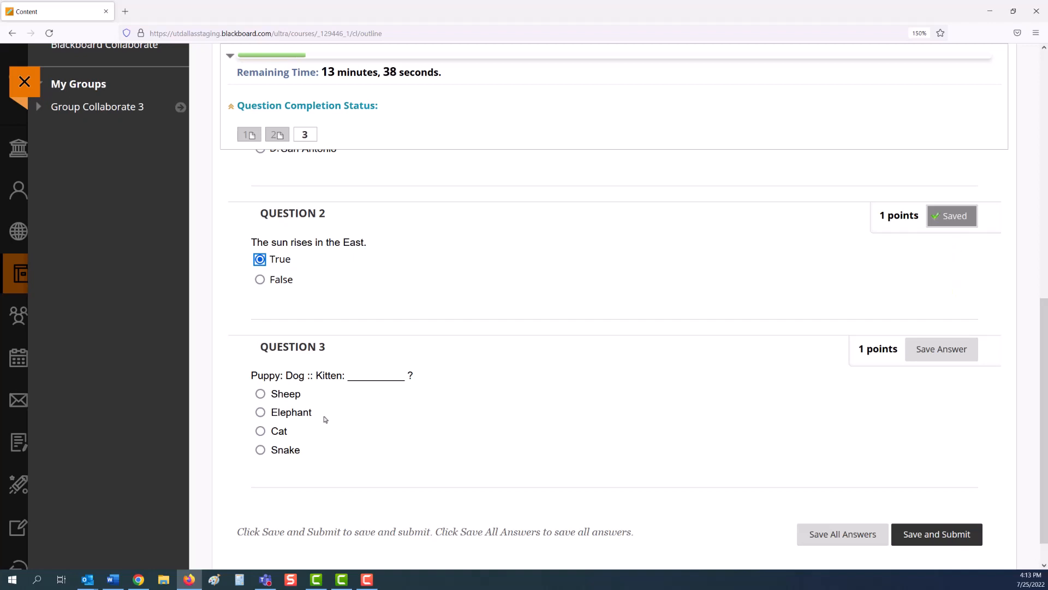
click(260, 431)
Save and submit the Demo Quiz, confirm the submission and open the review of its results
click(900, 530)
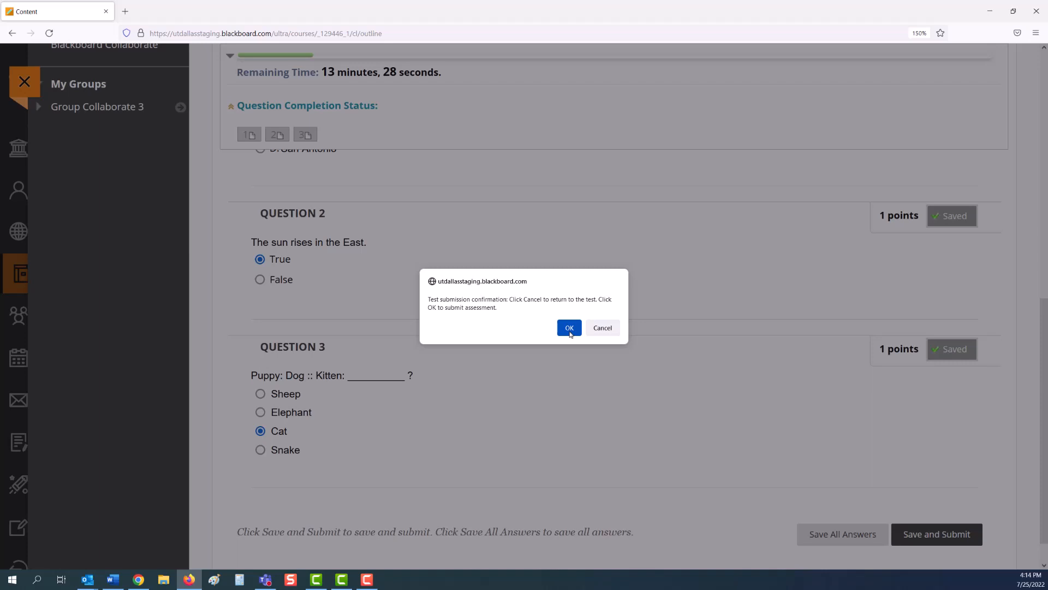
click(570, 328)
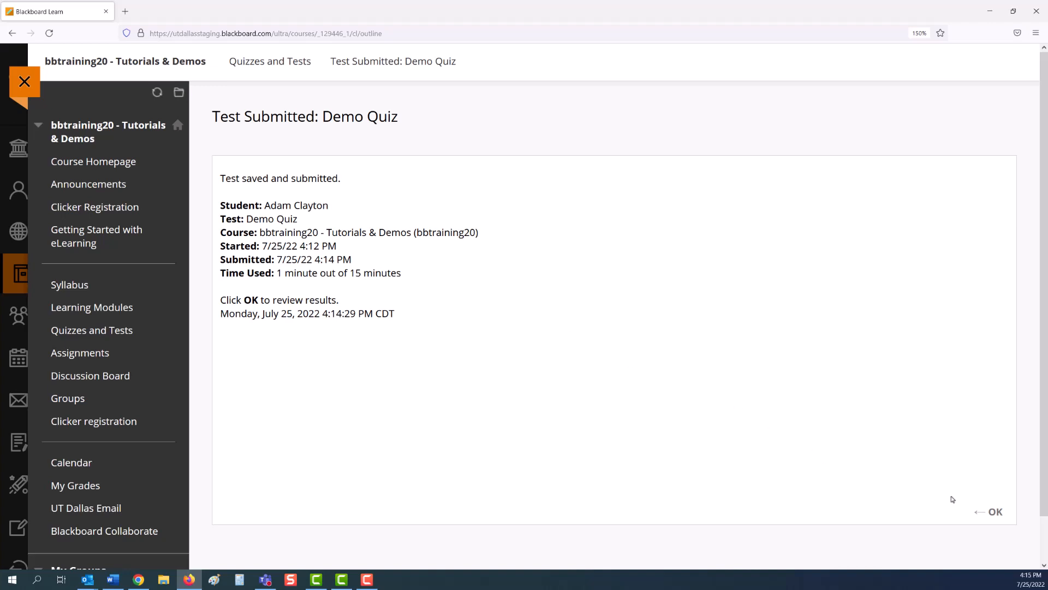
click(979, 512)
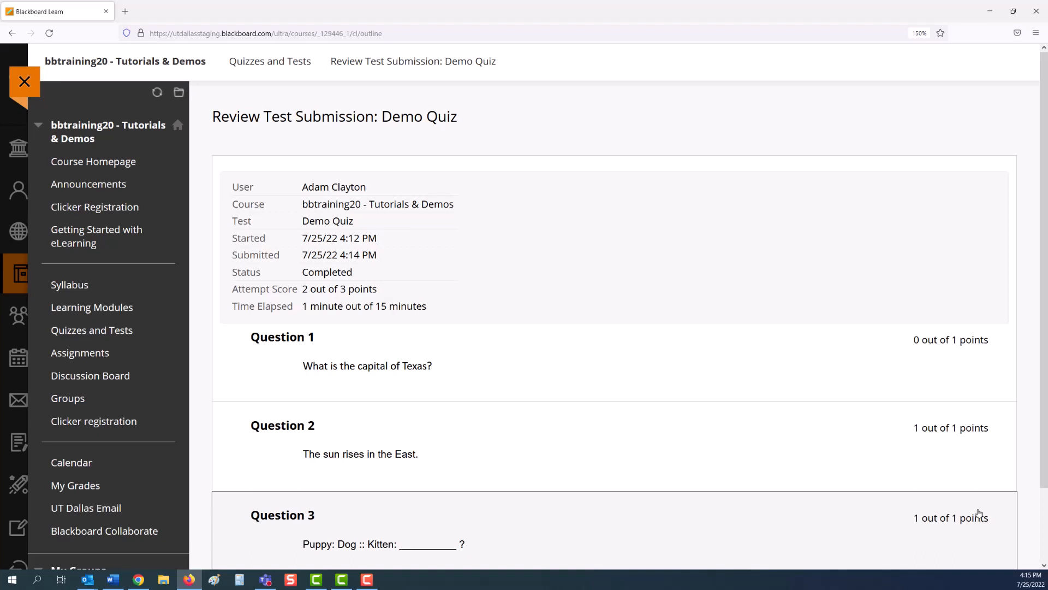
View the Homework 1 submission and its instructor feedback from My Grades, and return to the grade list
click(94, 487)
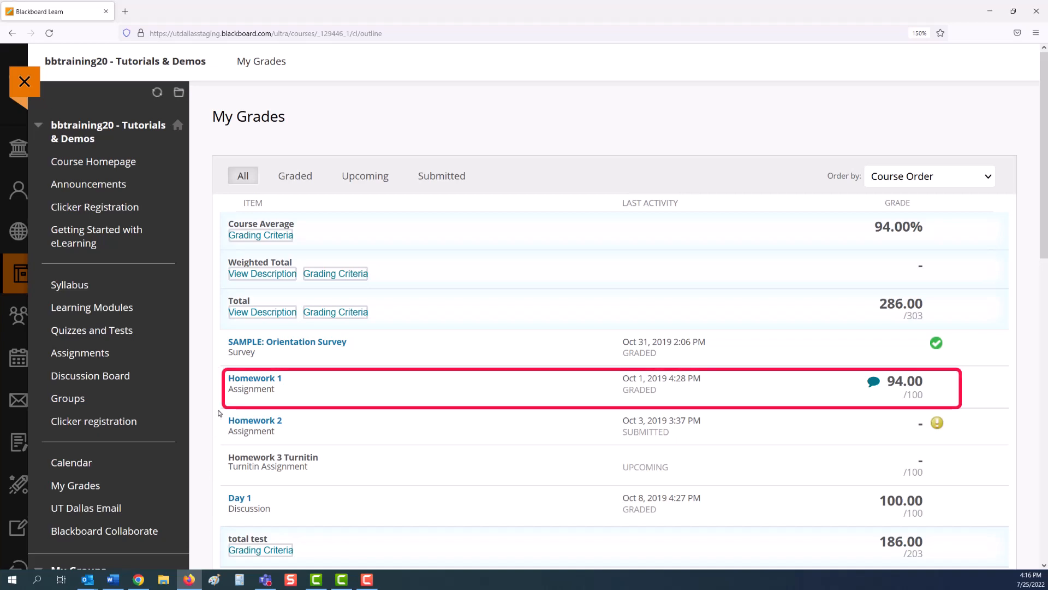
click(260, 386)
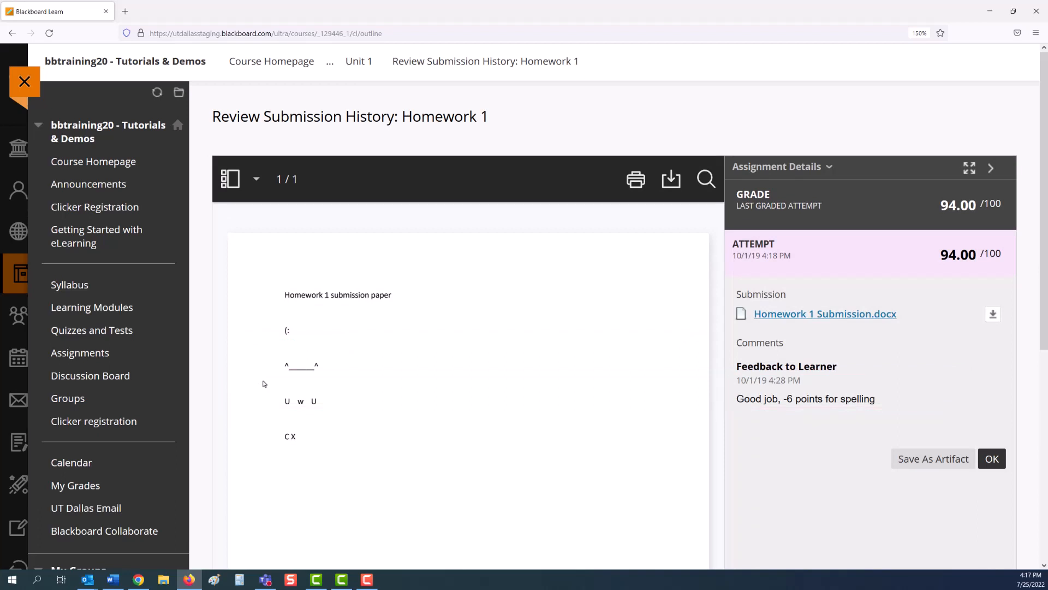
click(991, 460)
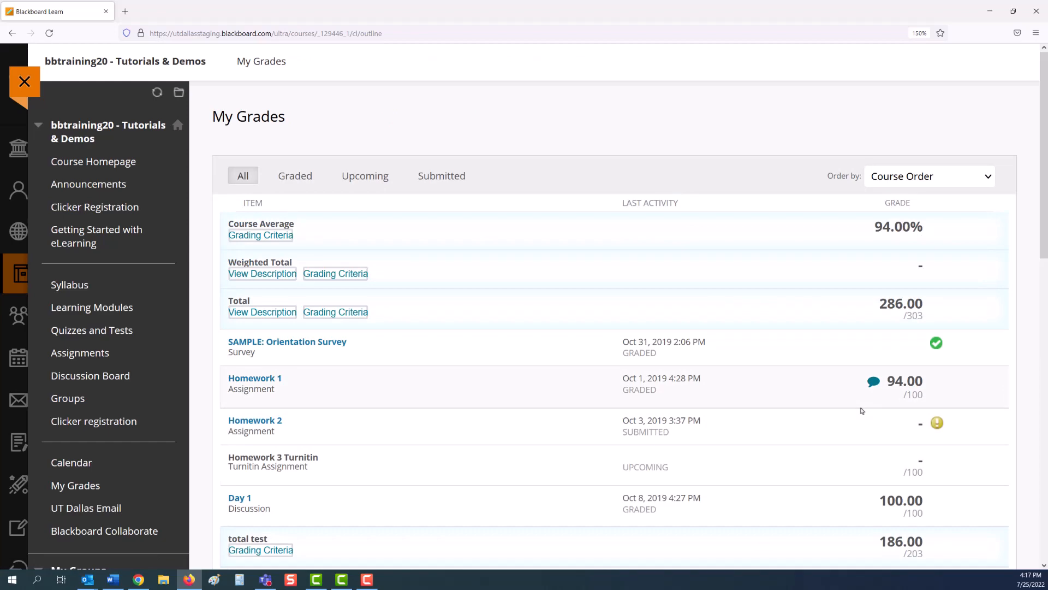
Look through the remaining items in My Grades and open the course's UT Dallas Email page with its recipient options
scroll(862, 411, down, 4)
scroll(862, 411, down, 8)
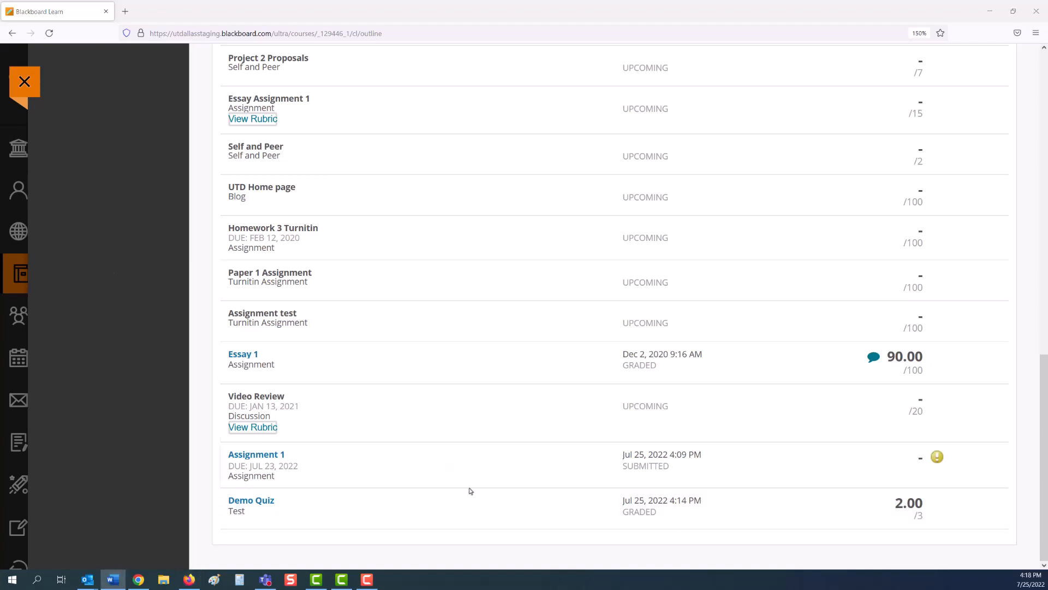
scroll(414, 472, up, 15)
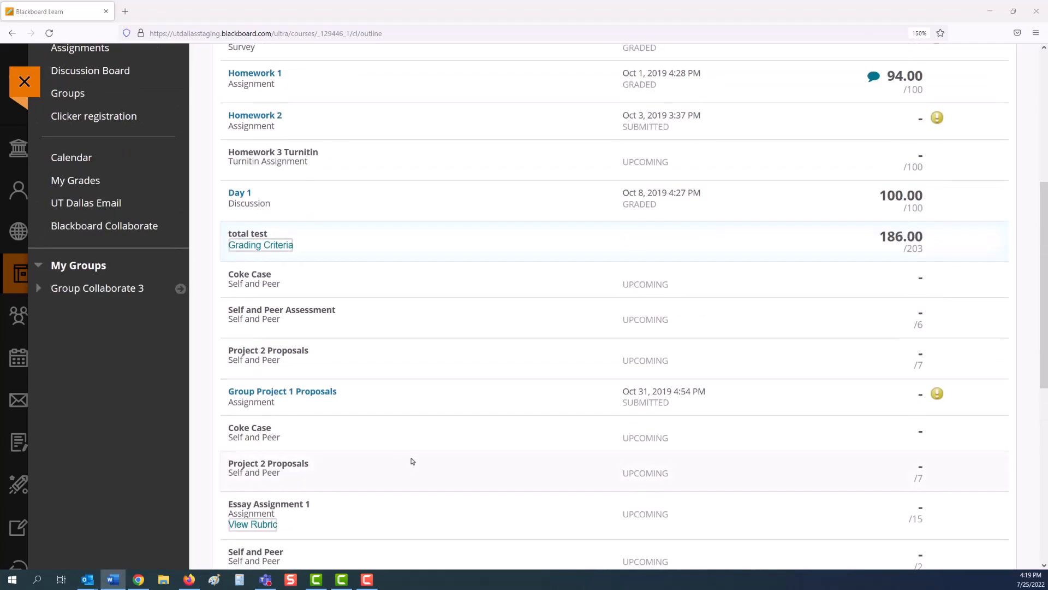
scroll(414, 459, down, 1)
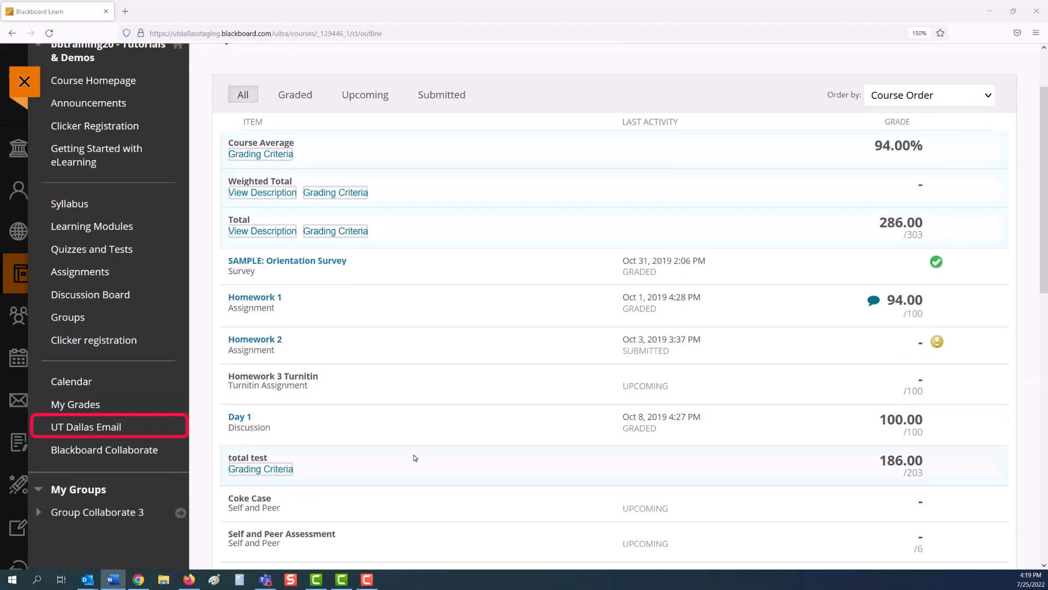
click(108, 426)
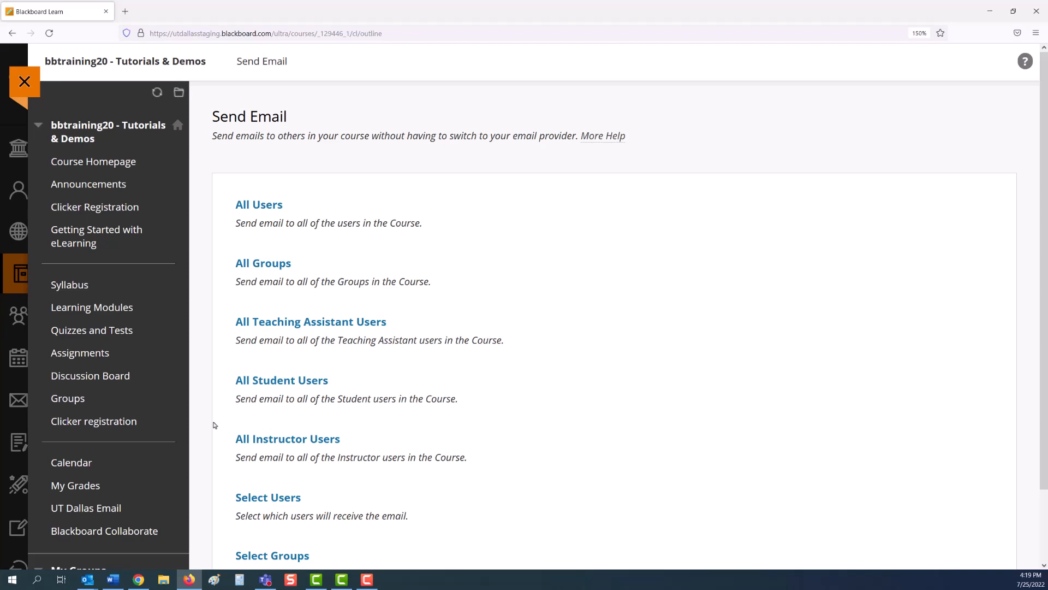
Leave the course and open the course messages for bbtraining20 - Tutorials & Demos from the overall Messages list
click(24, 81)
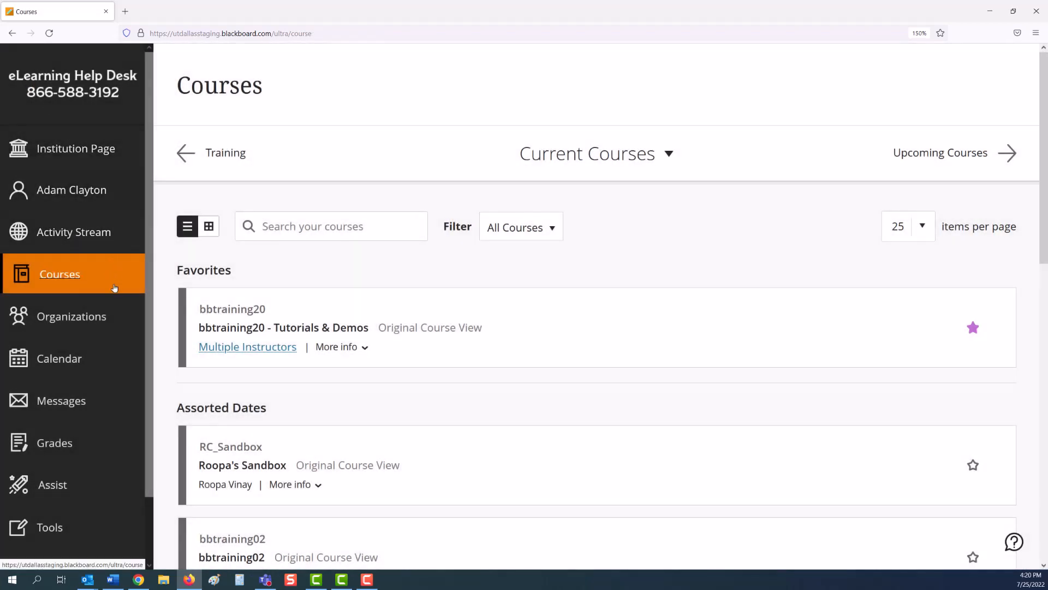
click(80, 398)
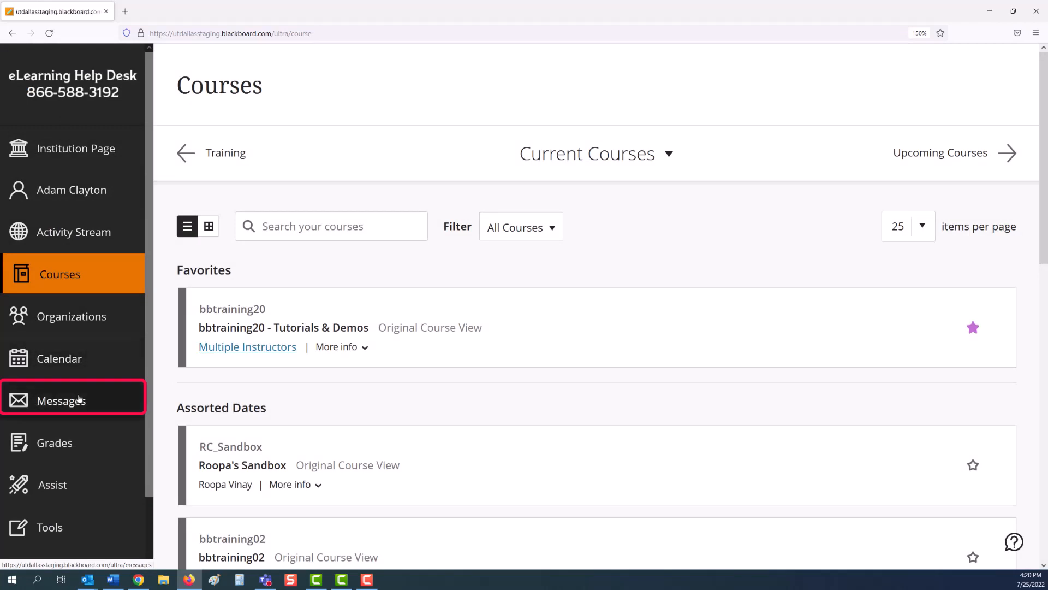
scroll(214, 388, down, 10)
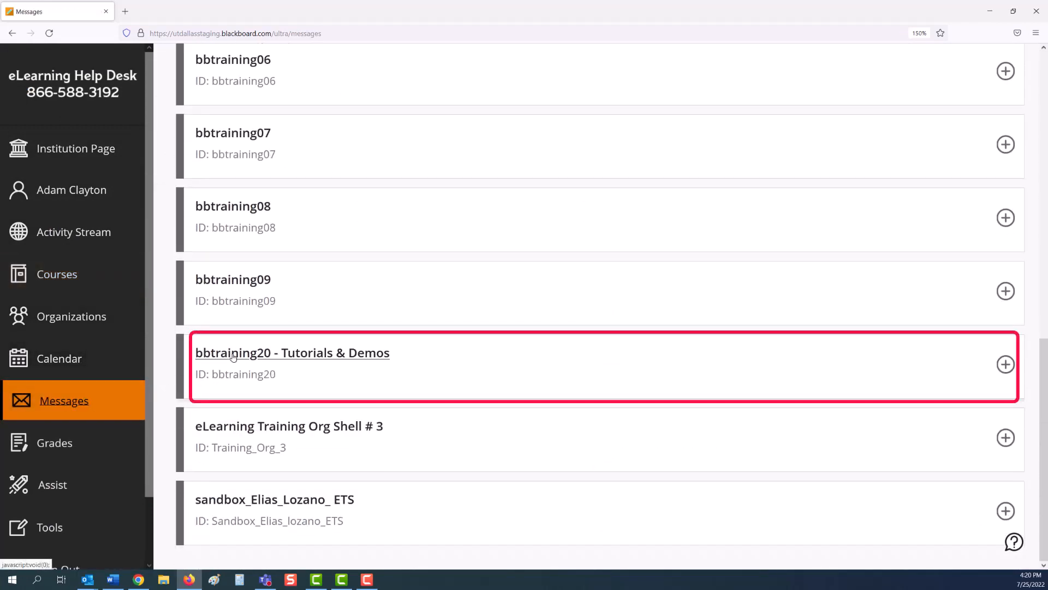
click(233, 355)
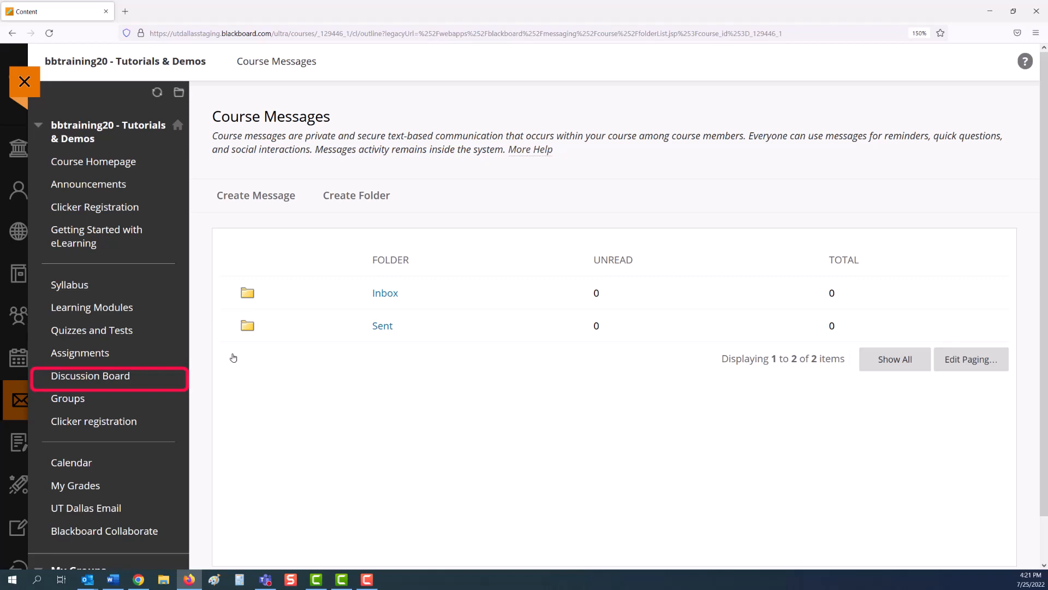
Open the course's Discussion Board and view the threads in the Day 1 forum
click(130, 382)
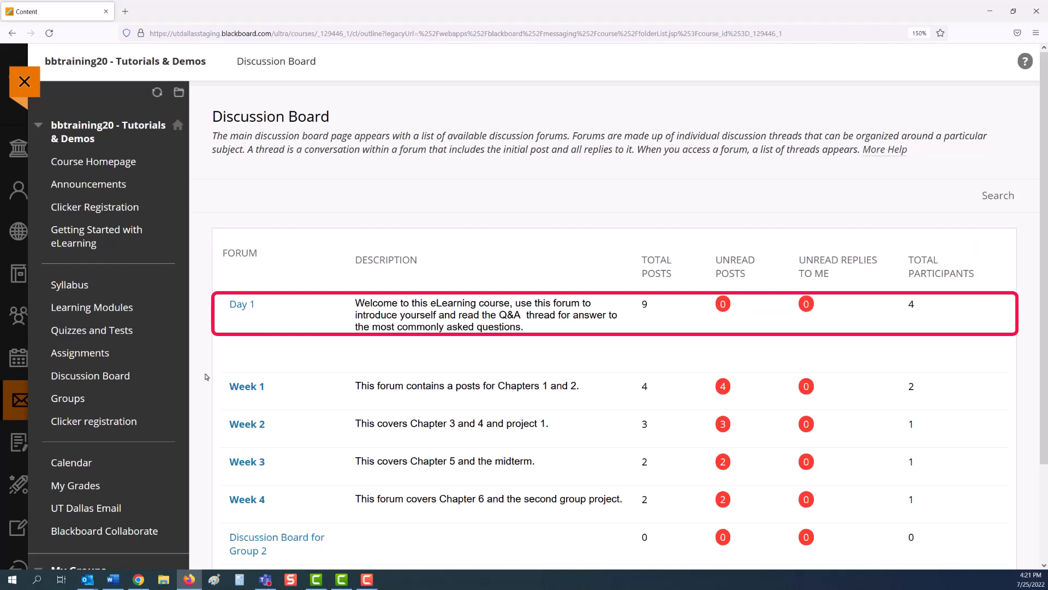
click(249, 310)
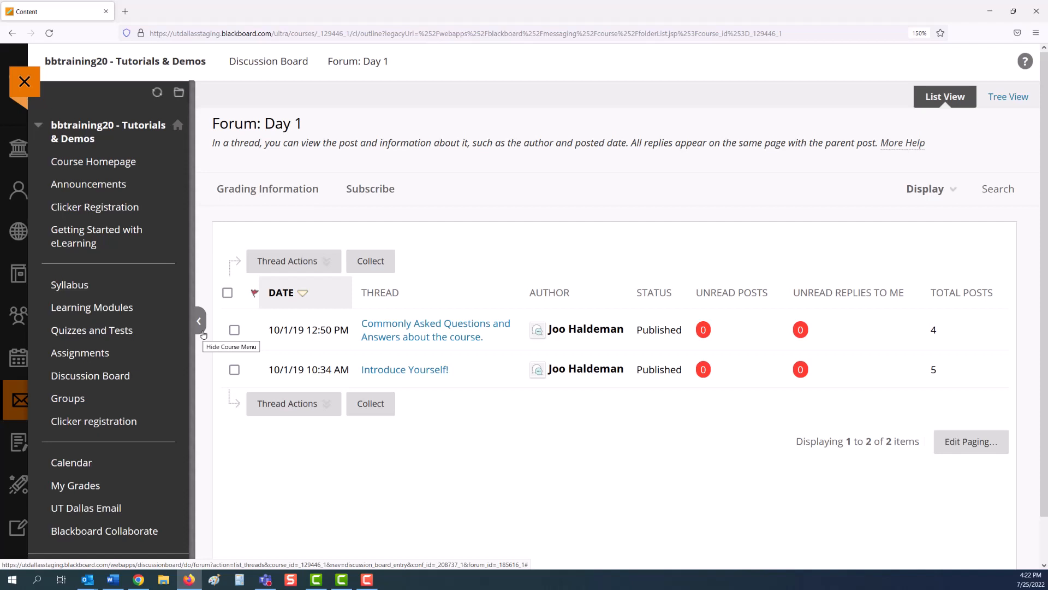
Exit the course to the Institution Page, view the full list of Student Center resources, and close that list
click(25, 81)
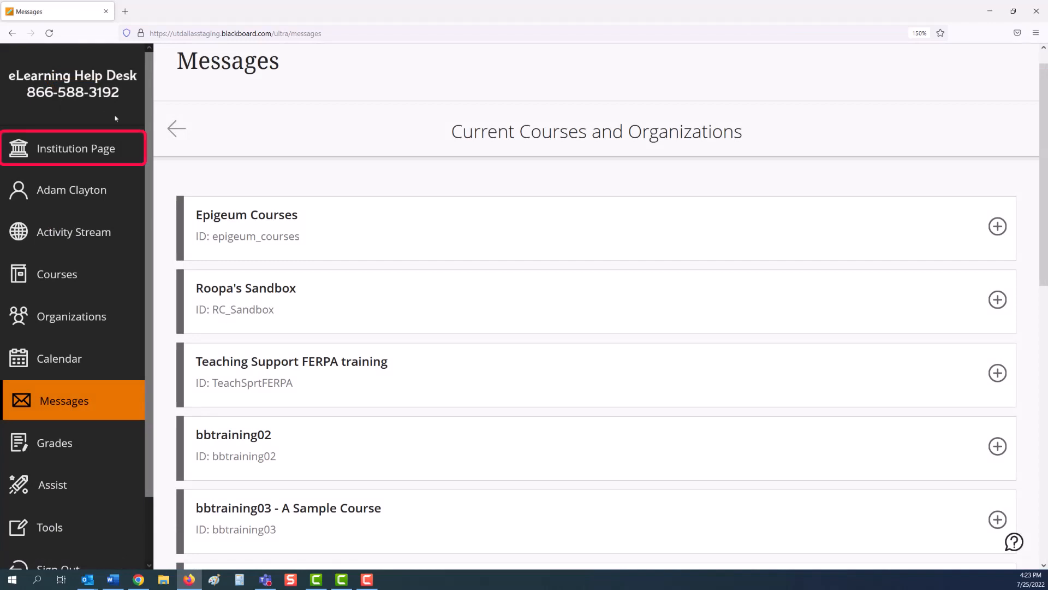
click(77, 148)
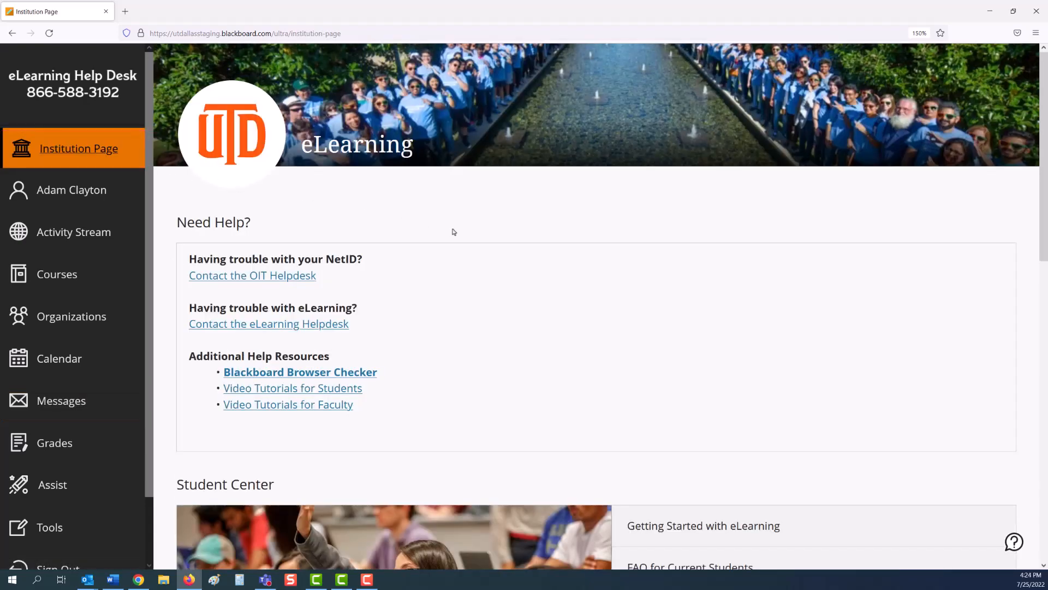
scroll(453, 232, down, 5)
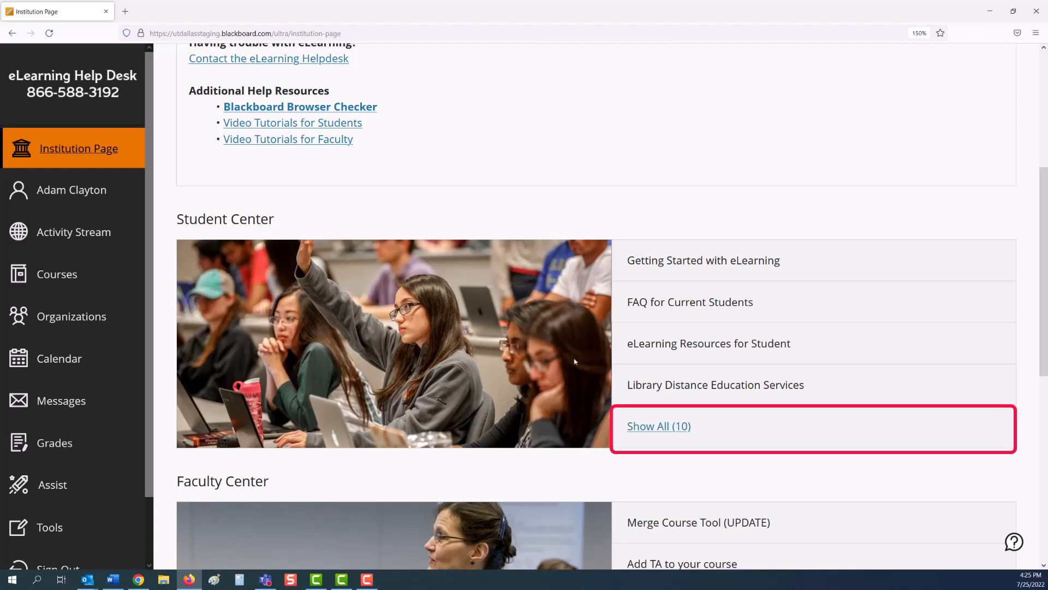
click(643, 428)
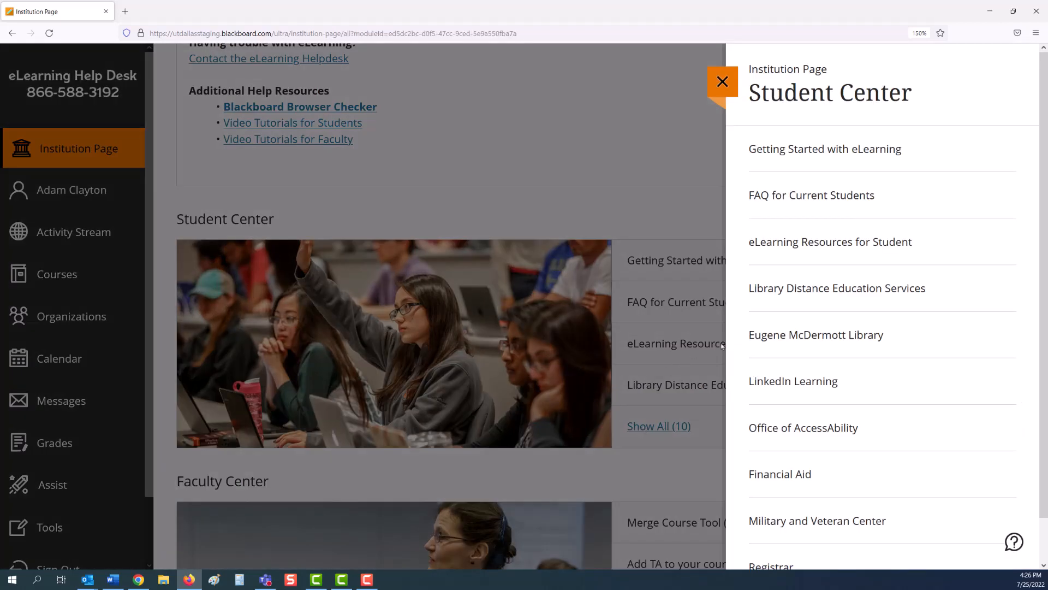
scroll(746, 337, down, 1)
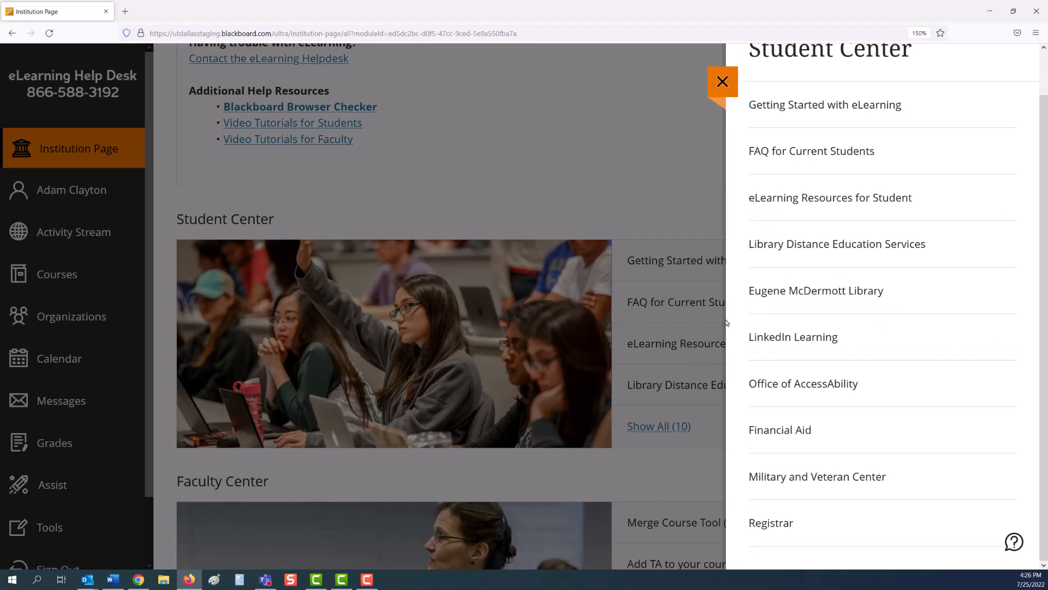
click(720, 80)
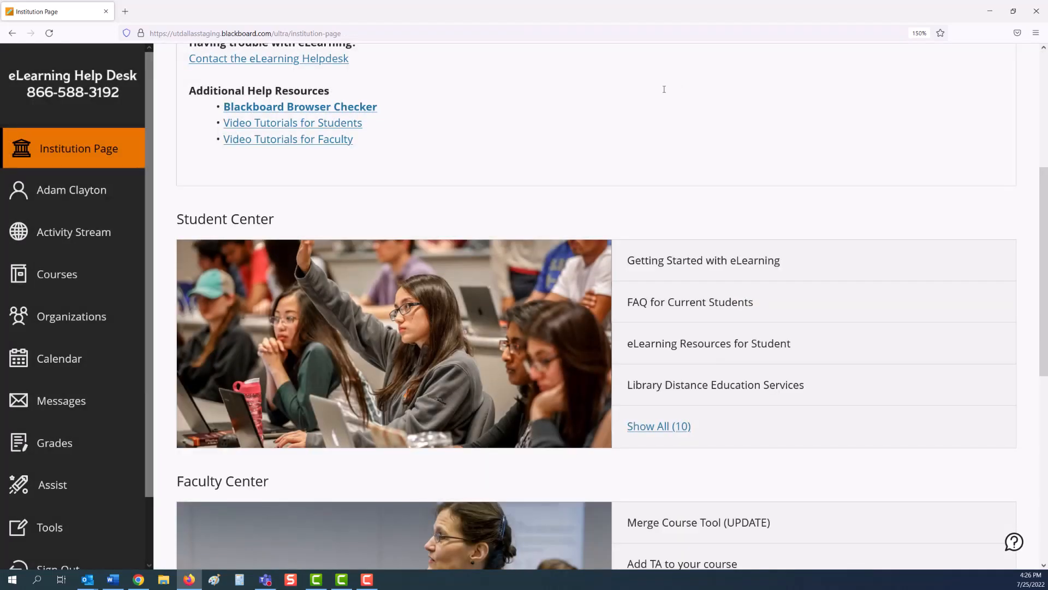